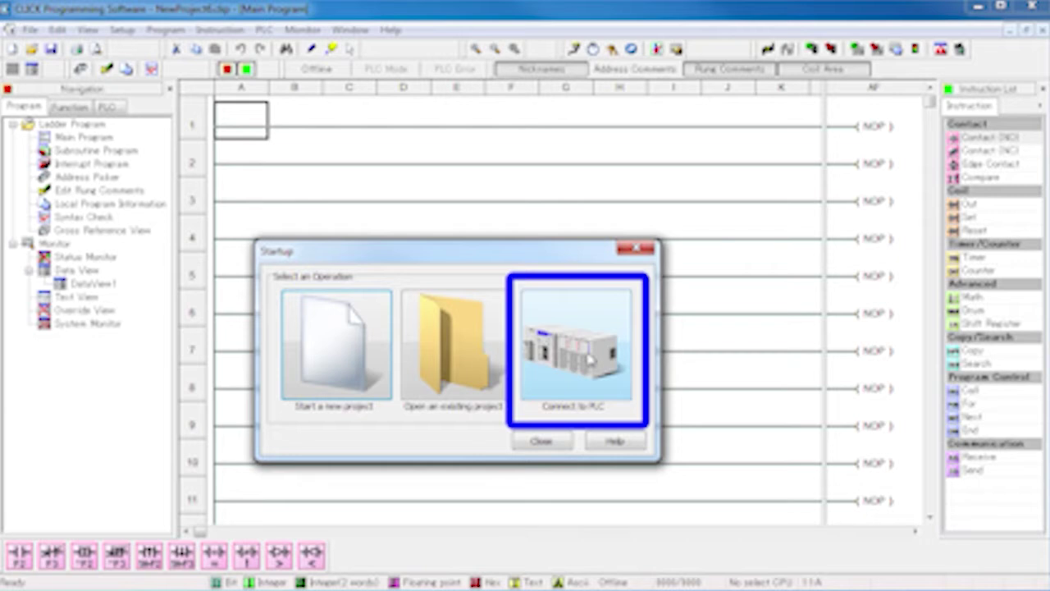
click(589, 359)
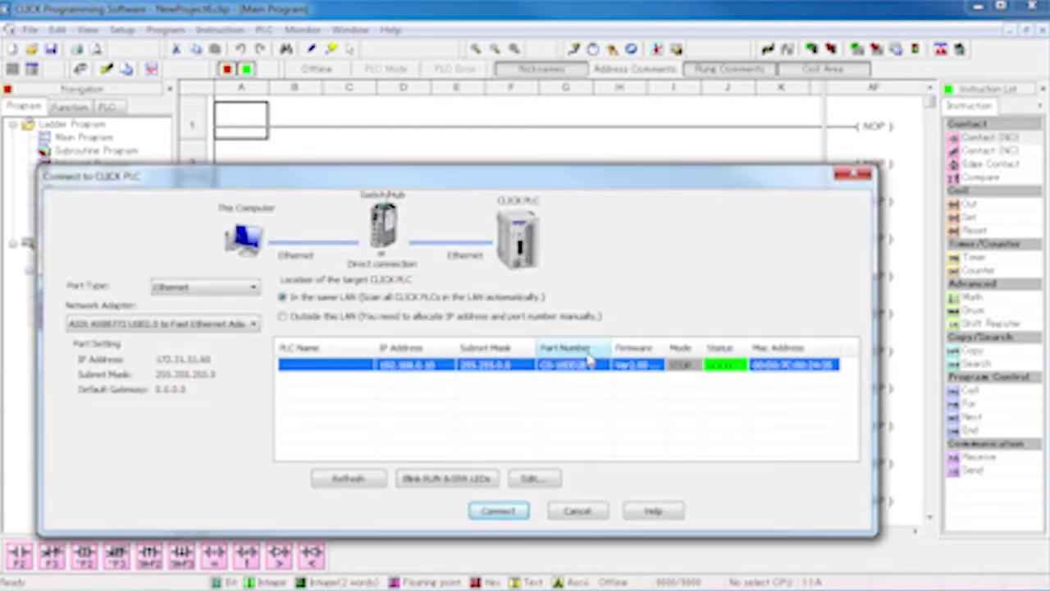
click(254, 289)
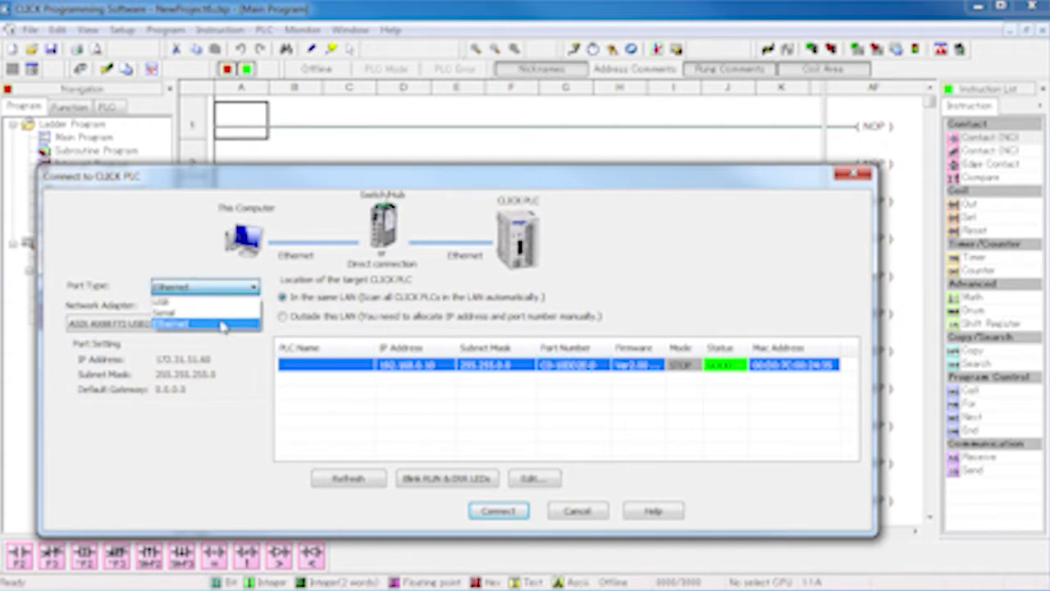
click(219, 326)
click(251, 324)
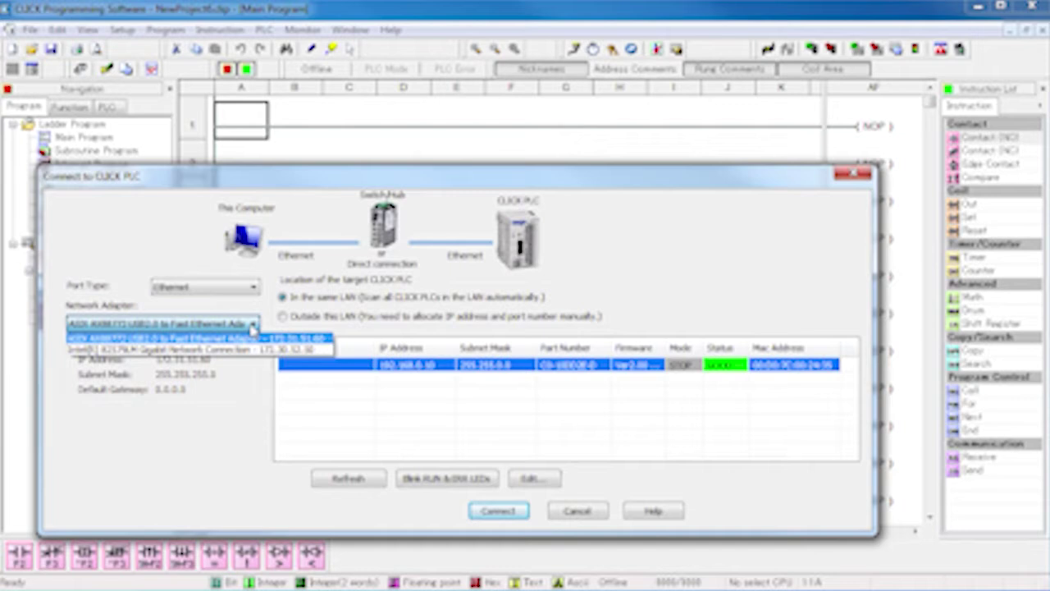
click(229, 338)
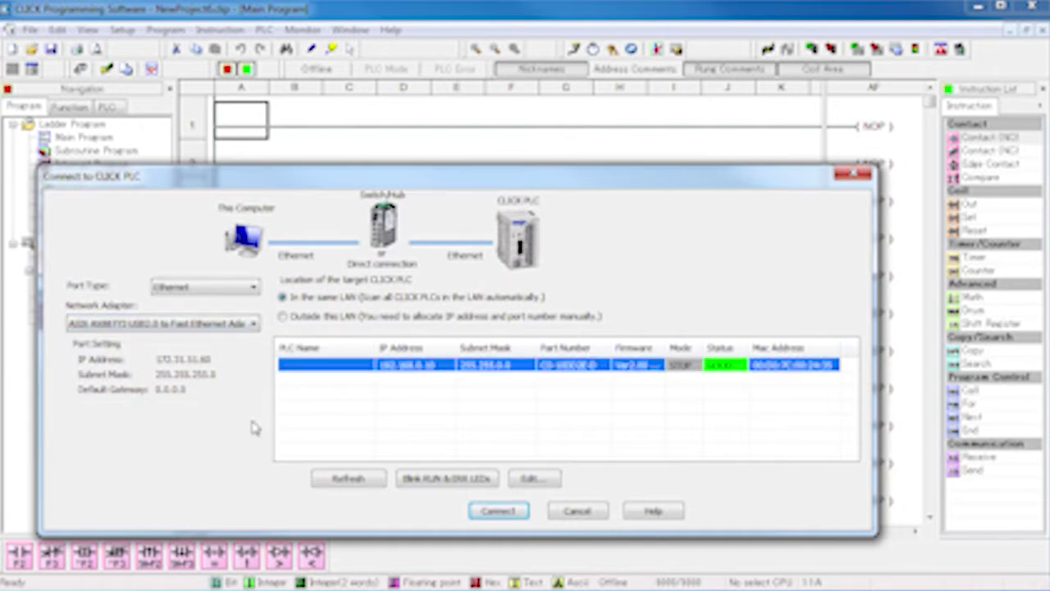
click(283, 316)
click(283, 297)
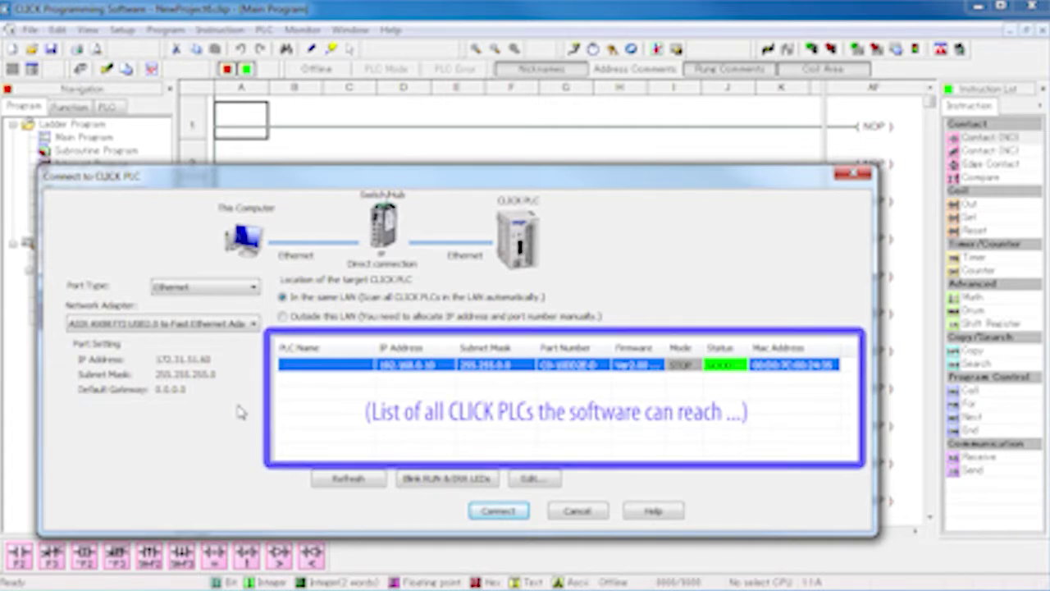
click(348, 478)
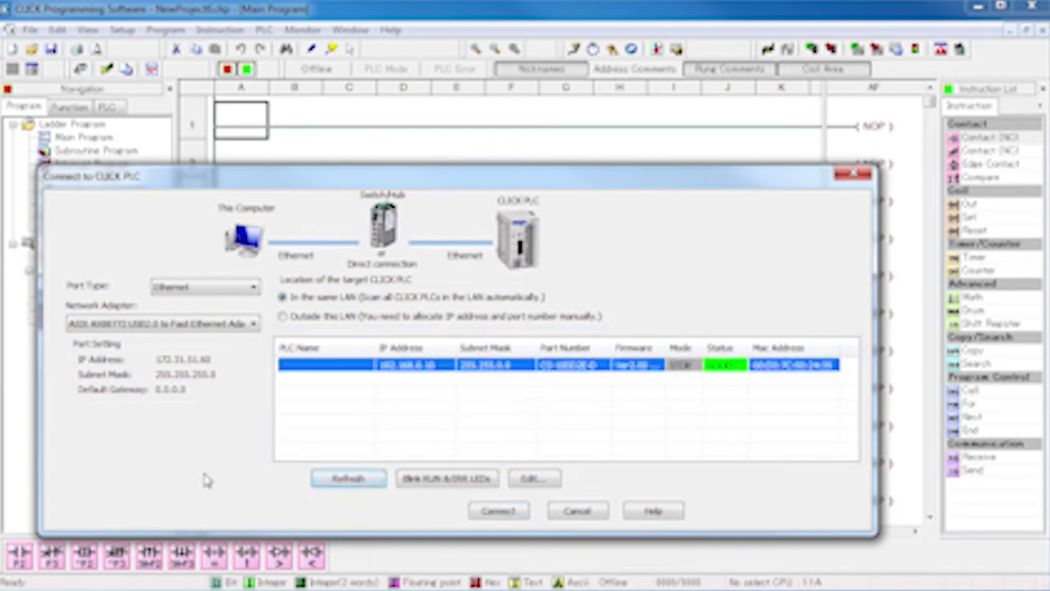
click(422, 479)
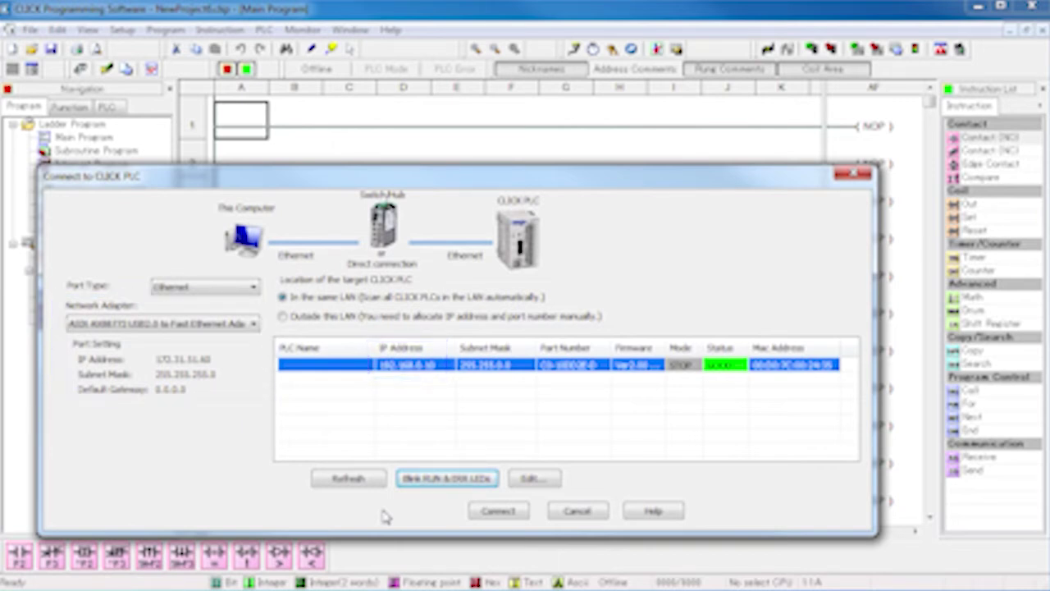
Give the found PLC fixed IP 172.31.51.50 with mask 255.255.255.0, then connect to it.
click(392, 367)
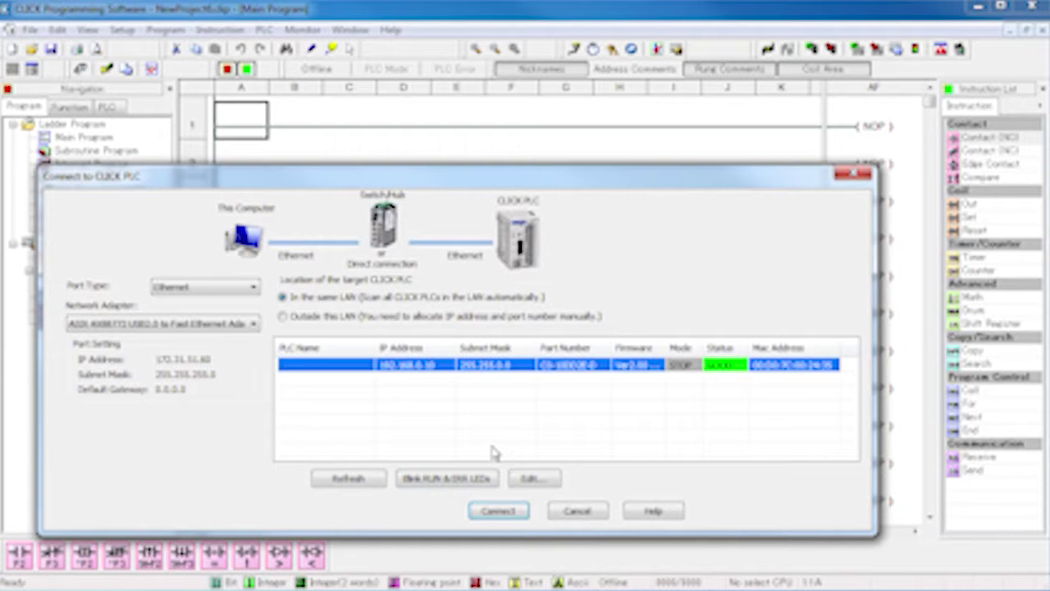
click(531, 480)
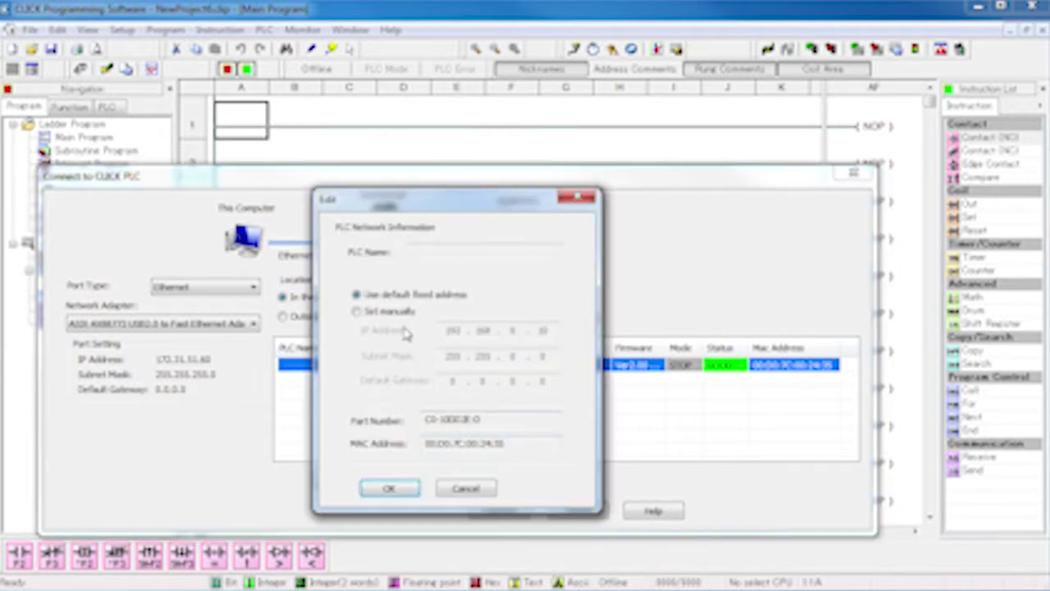
click(355, 312)
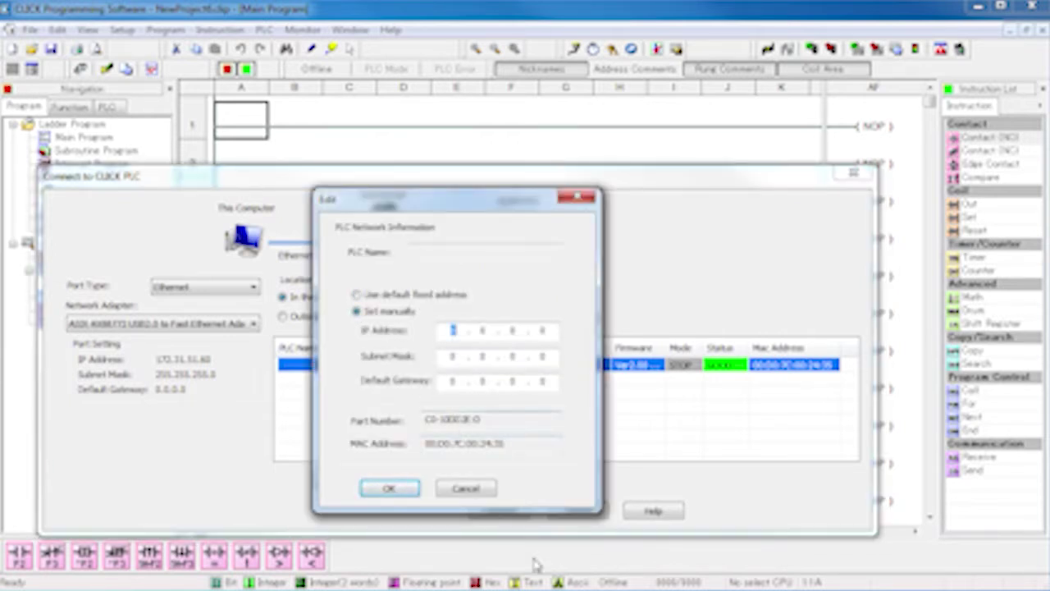
text(172.31.51.50)
key(Tab)
text(255.255.255.0)
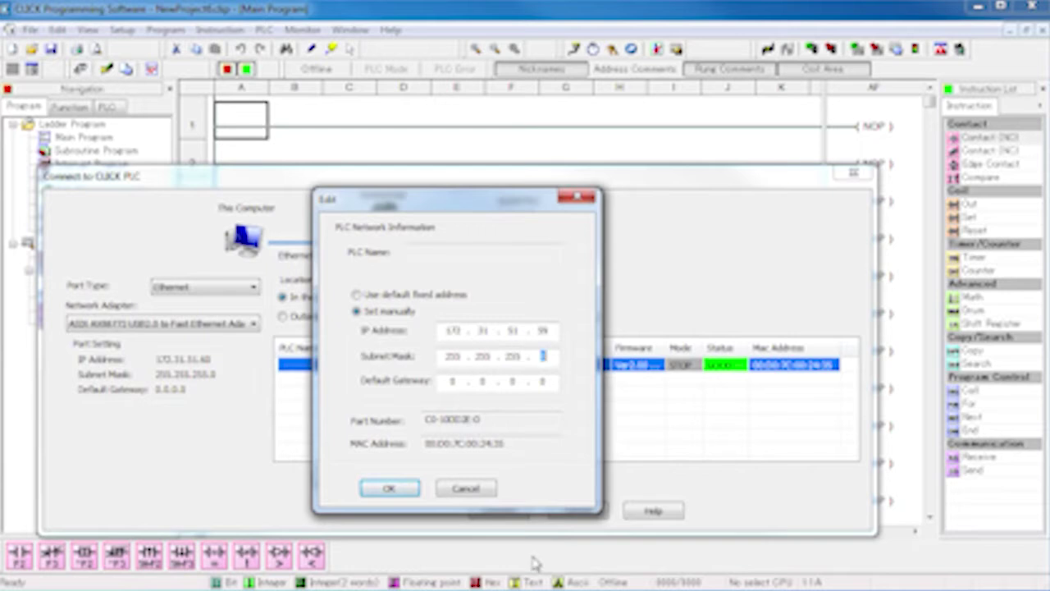
click(384, 487)
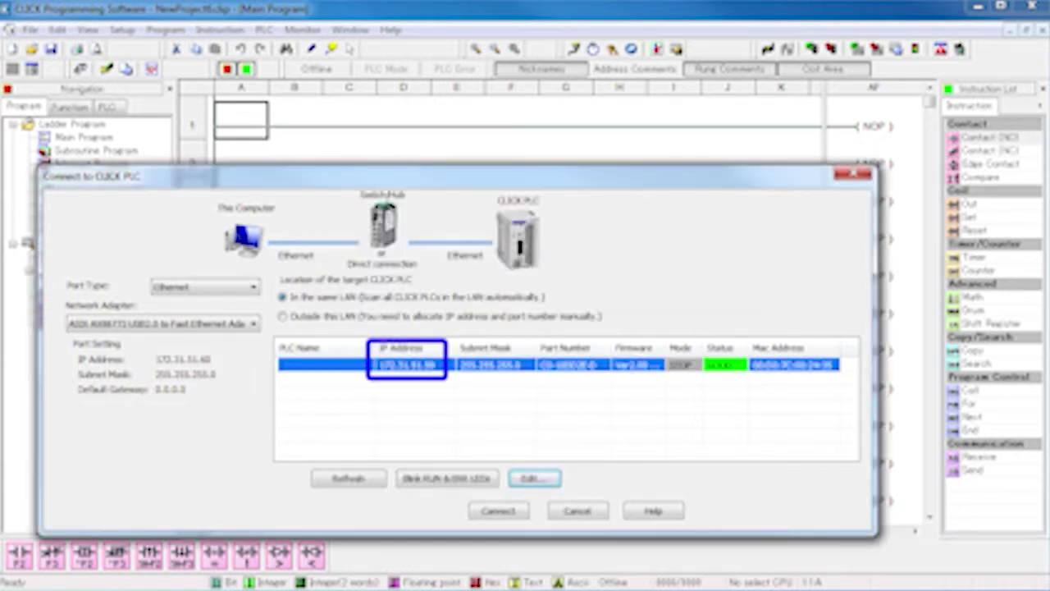
click(499, 512)
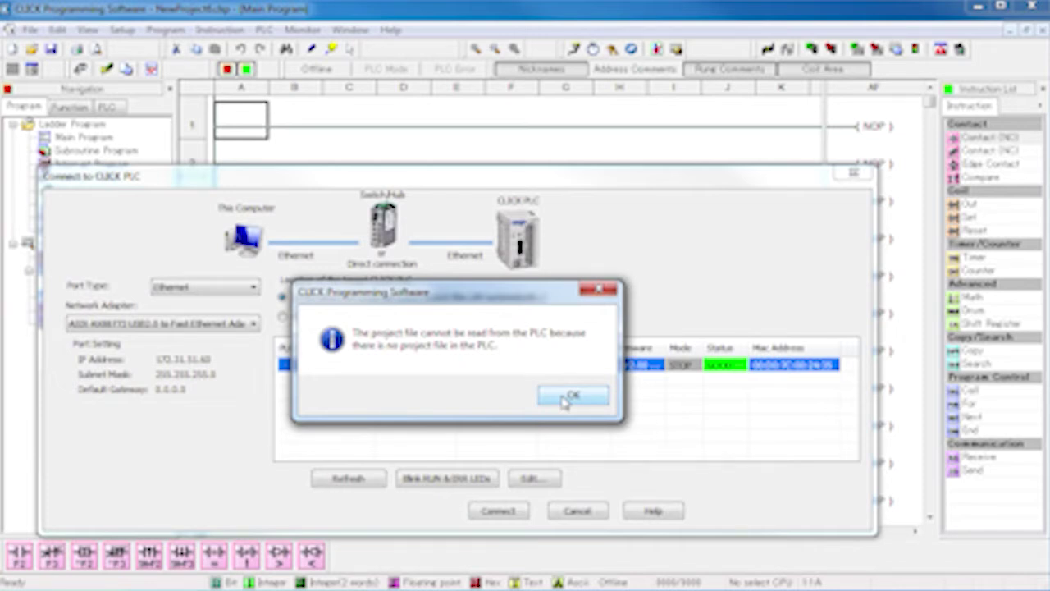
Dismiss the no-project notice and review Port 1's Ethernet settings in COM Port Setup.
click(564, 398)
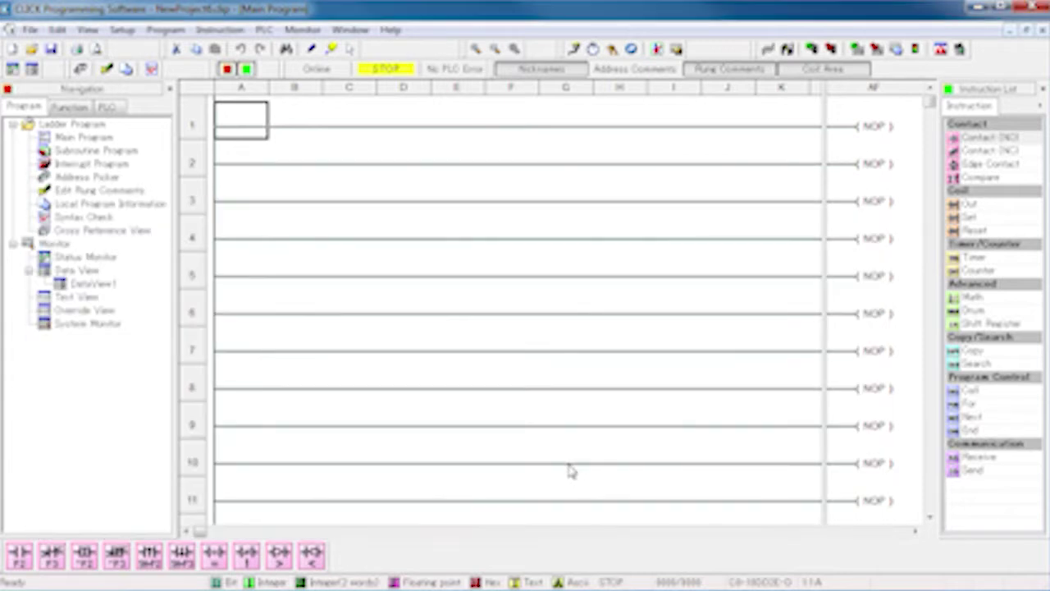
click(120, 31)
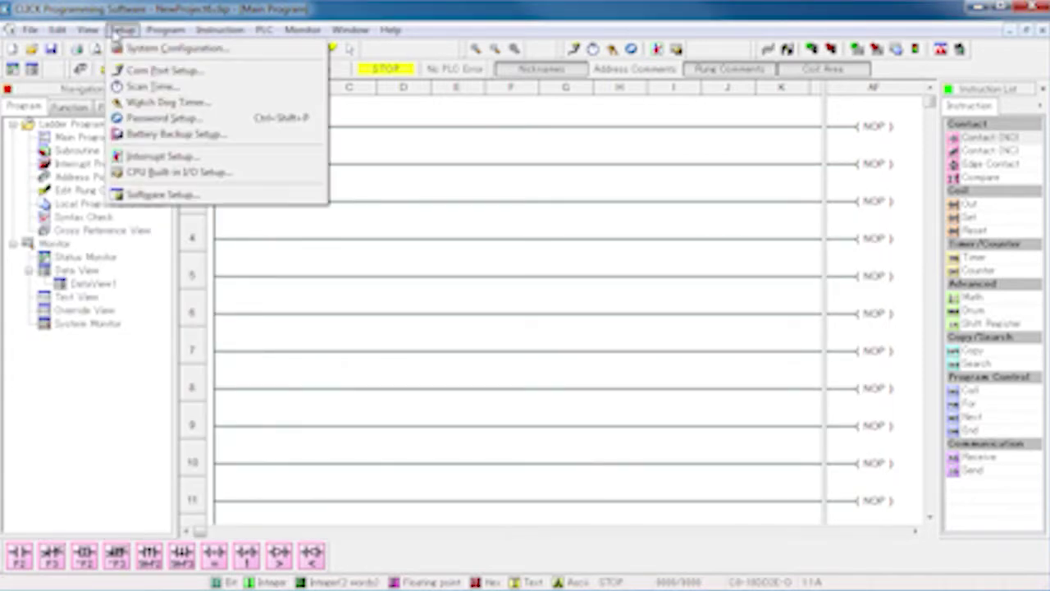
click(129, 71)
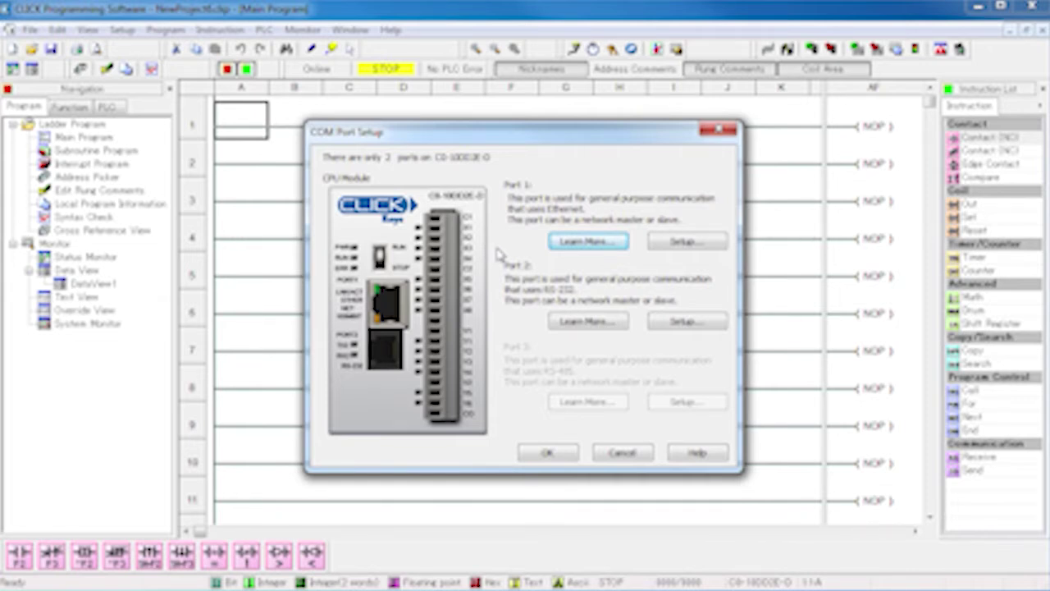
click(680, 242)
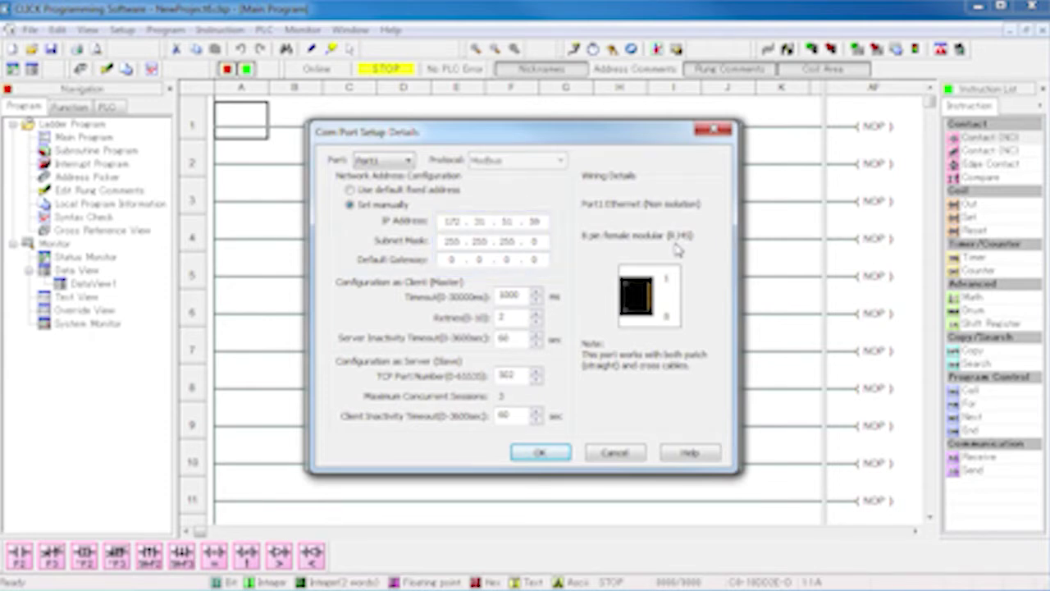
click(540, 453)
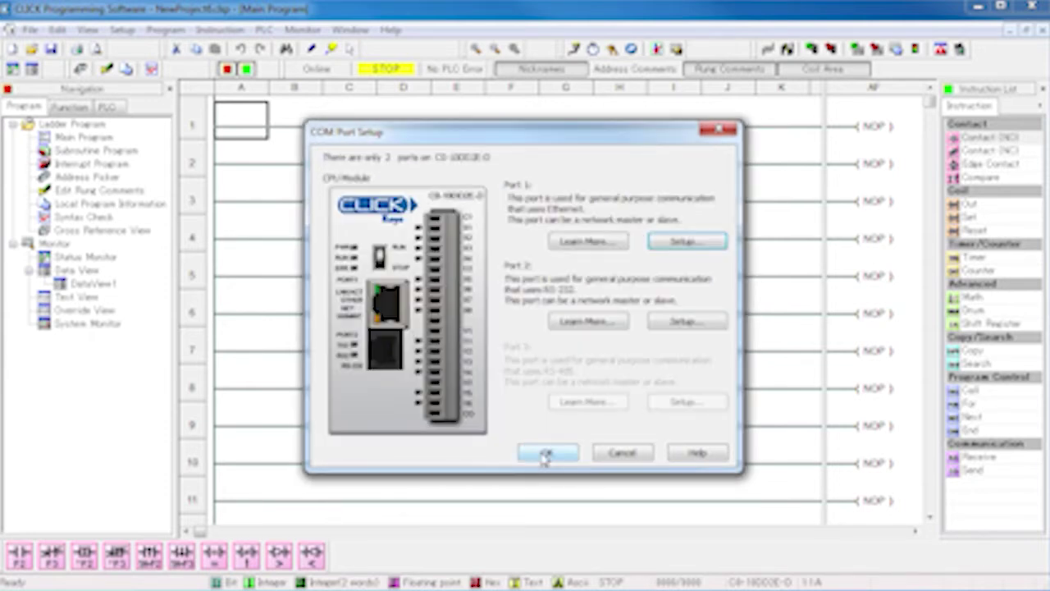
click(541, 452)
Put END on rung 1, check the program, then save and write NewProject6 to the PLC.
drag(970, 430, 876, 136)
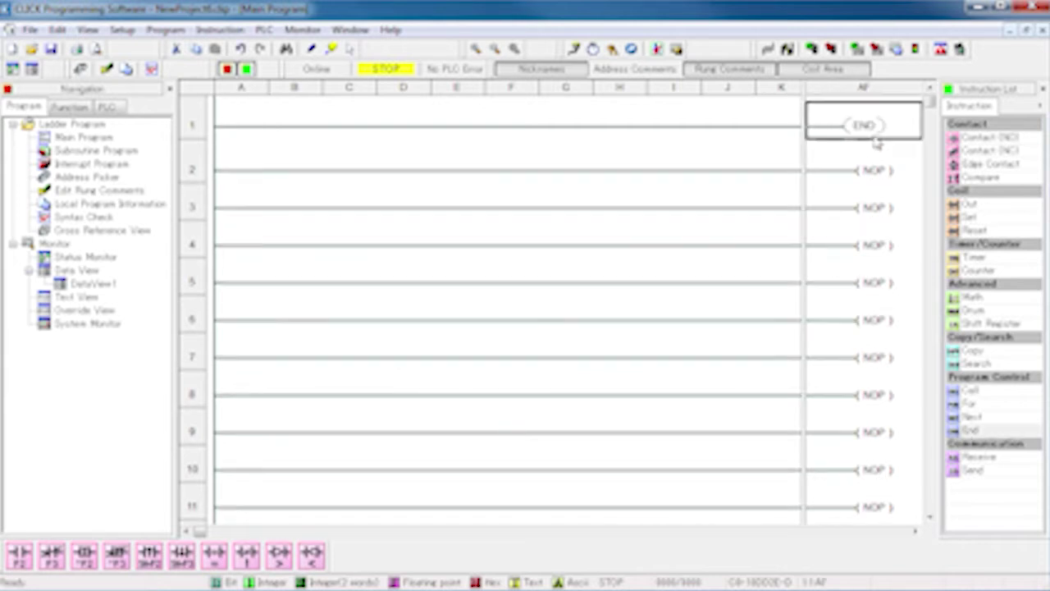
click(875, 49)
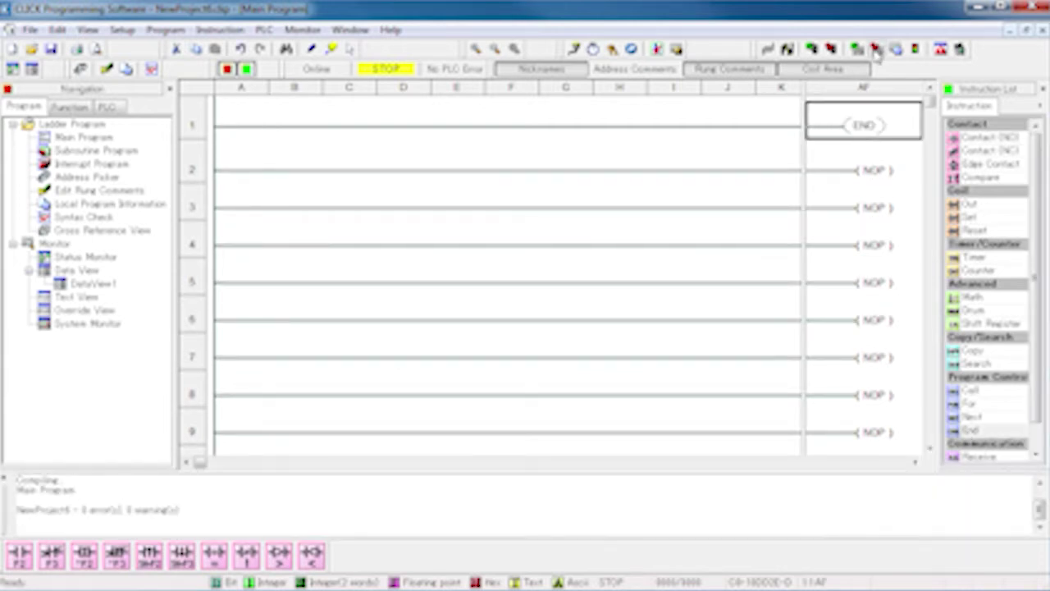
click(756, 480)
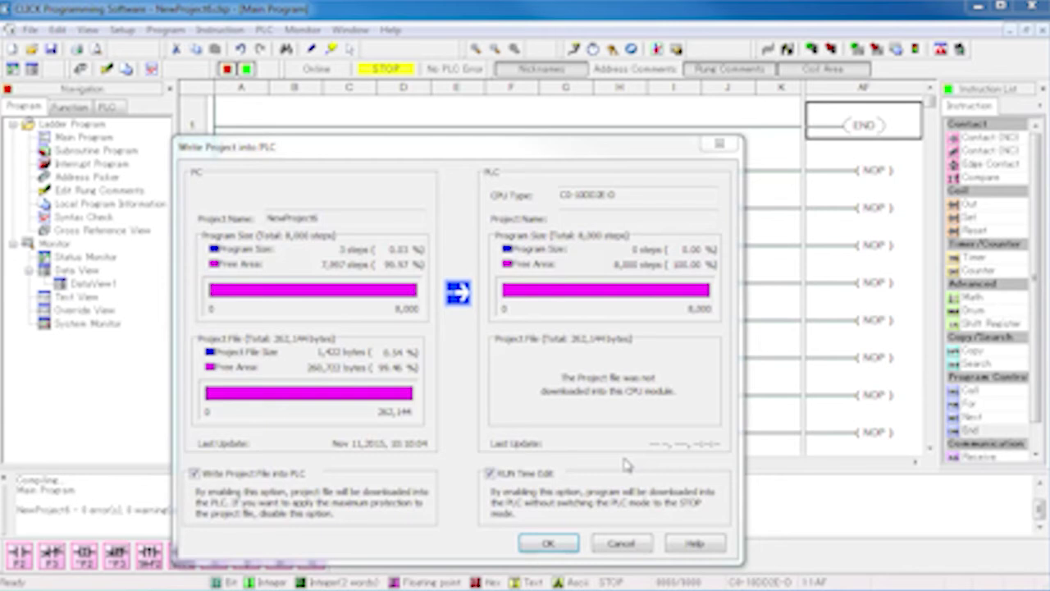
click(548, 544)
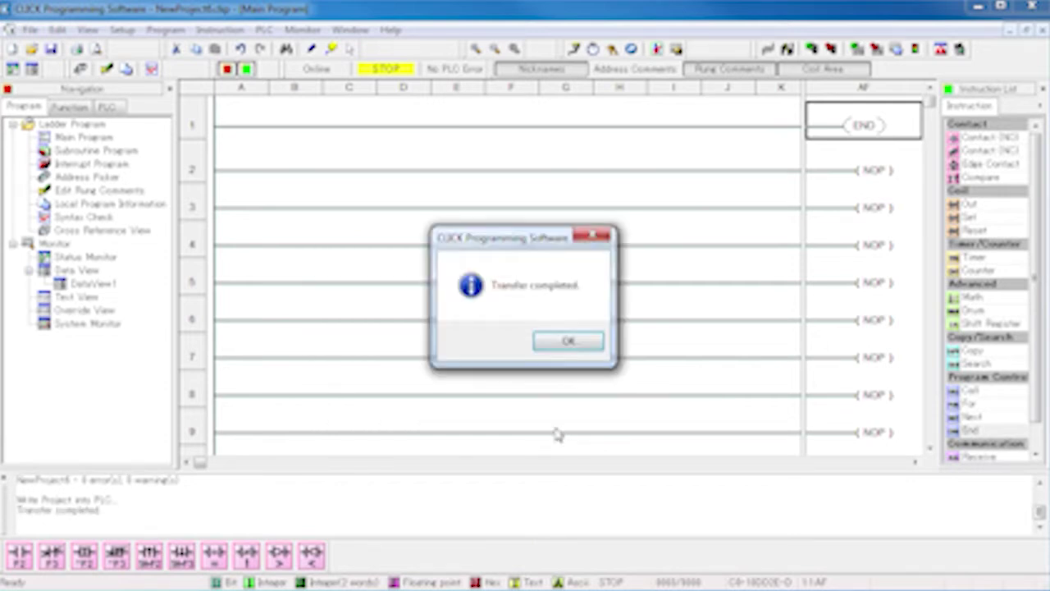
click(570, 343)
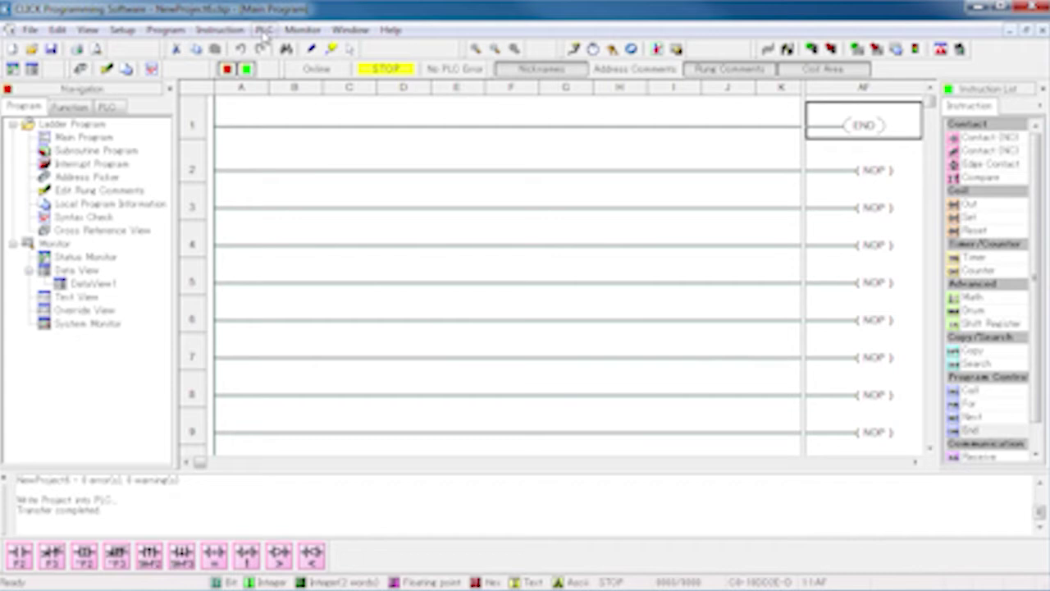
Disconnect from the PLC.
click(264, 29)
click(279, 68)
click(497, 340)
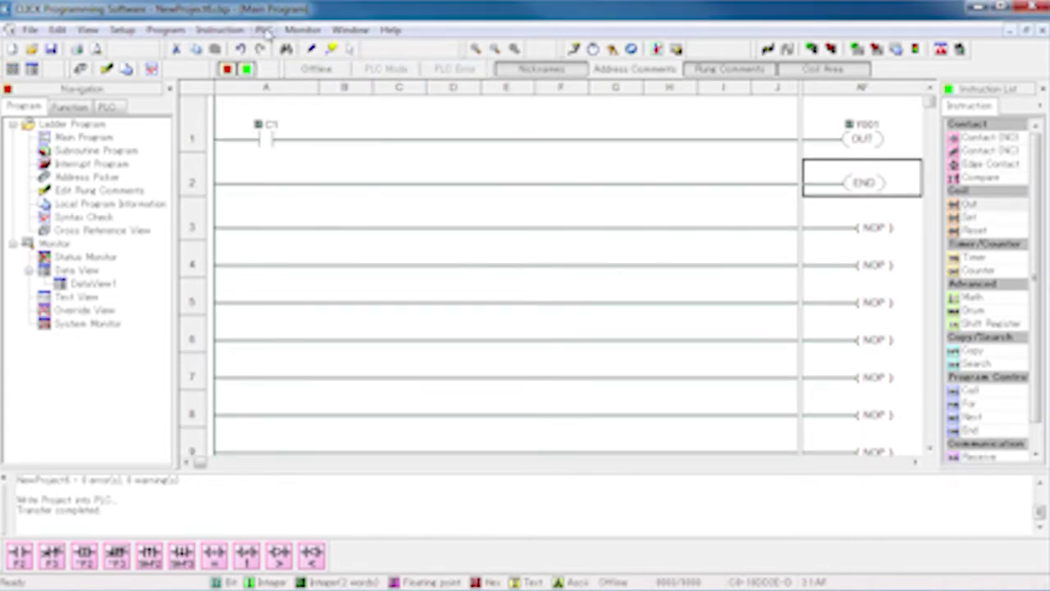
Reconnect to the LAN PLC without reading its project, keeping the software's program.
click(264, 30)
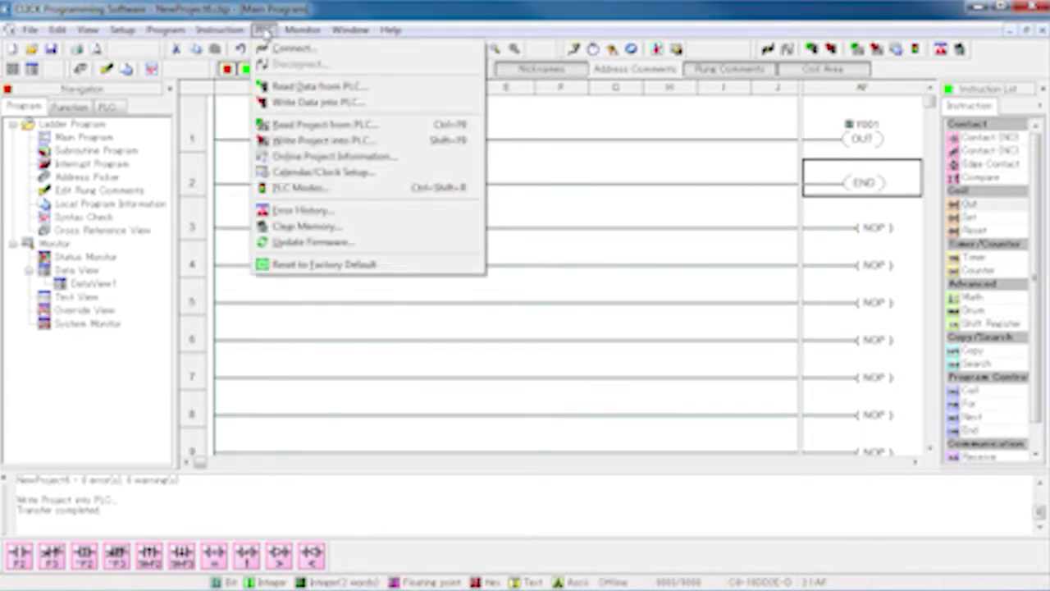
click(281, 49)
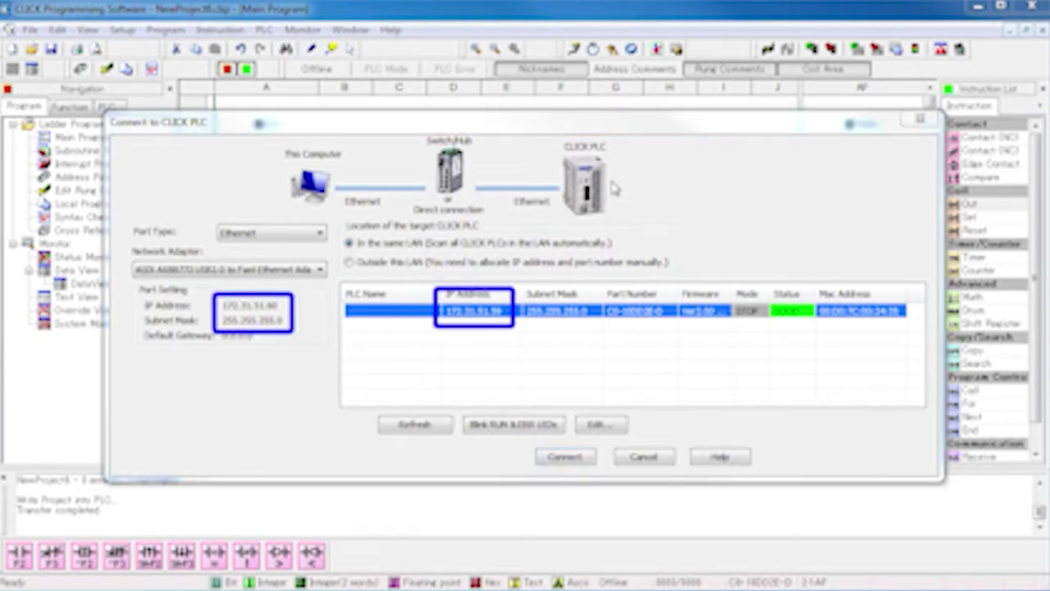
click(565, 457)
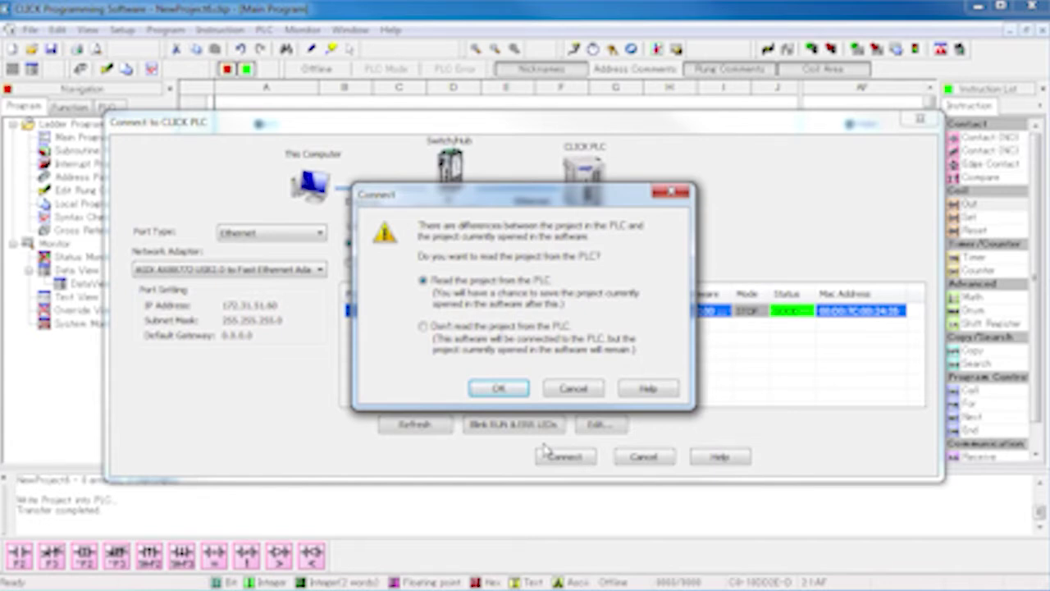
click(423, 326)
click(492, 388)
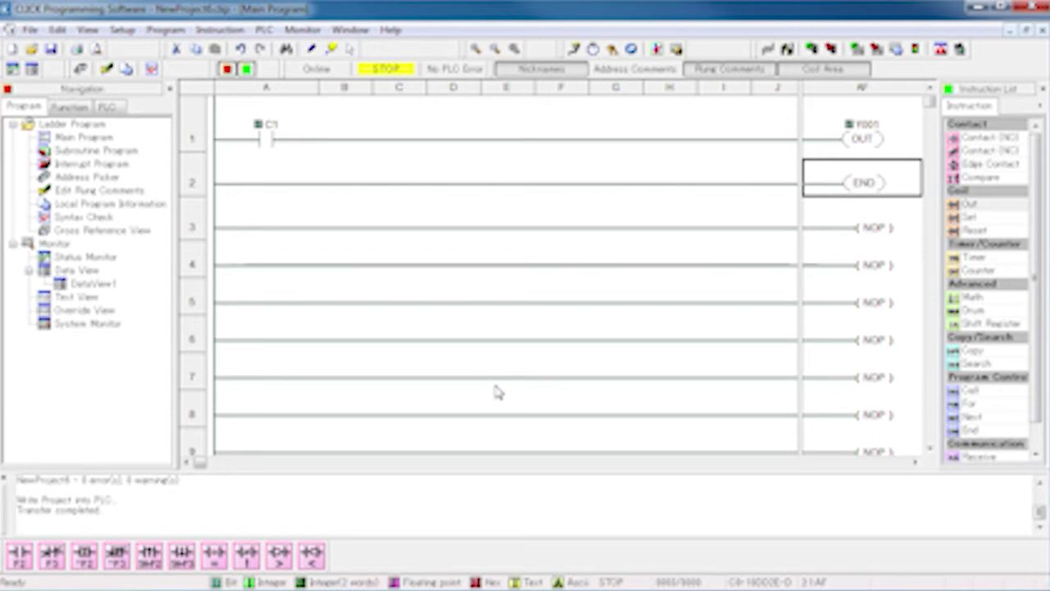
Switch Port 1 from the manual address to the default fixed address 192.168.0.10.
click(122, 30)
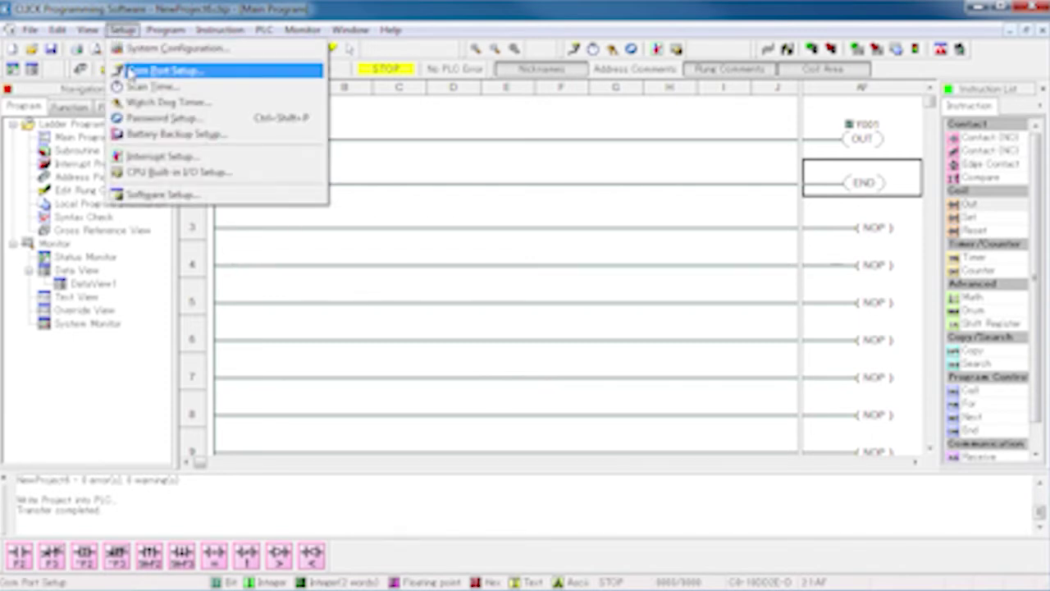
click(130, 72)
click(679, 244)
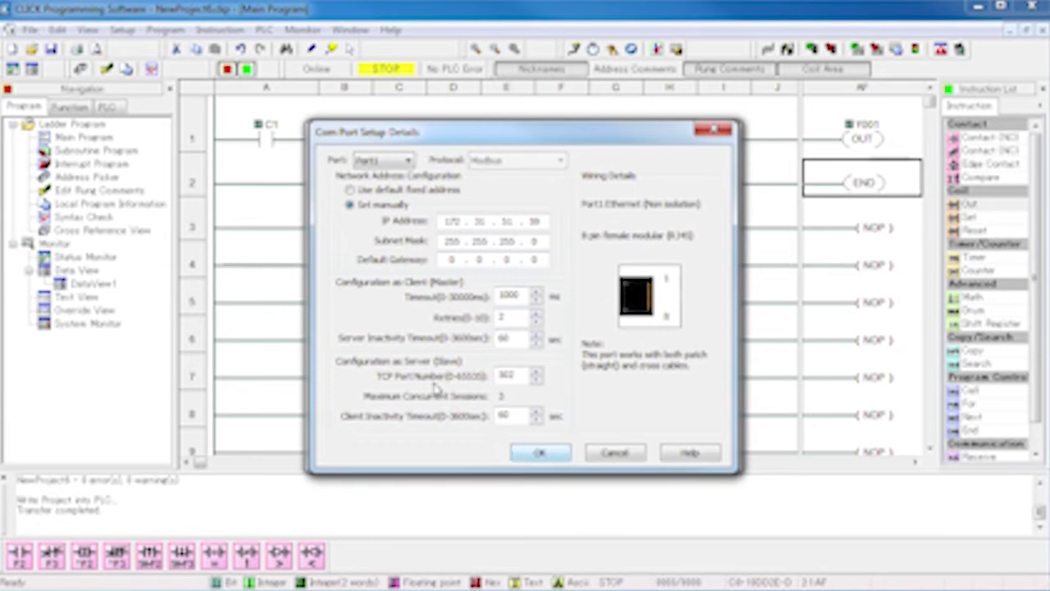
click(351, 192)
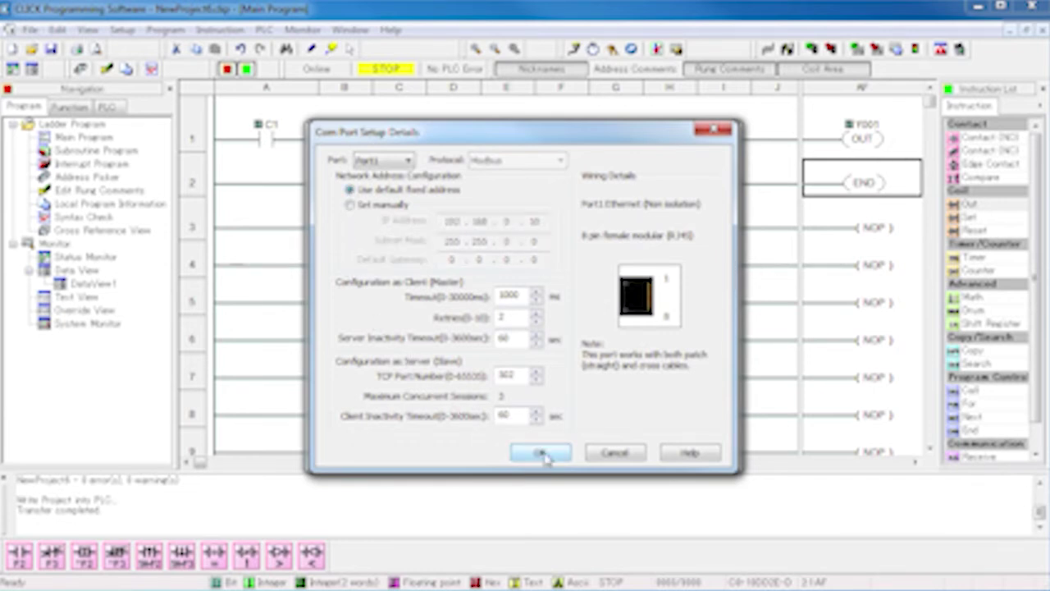
click(542, 452)
click(546, 455)
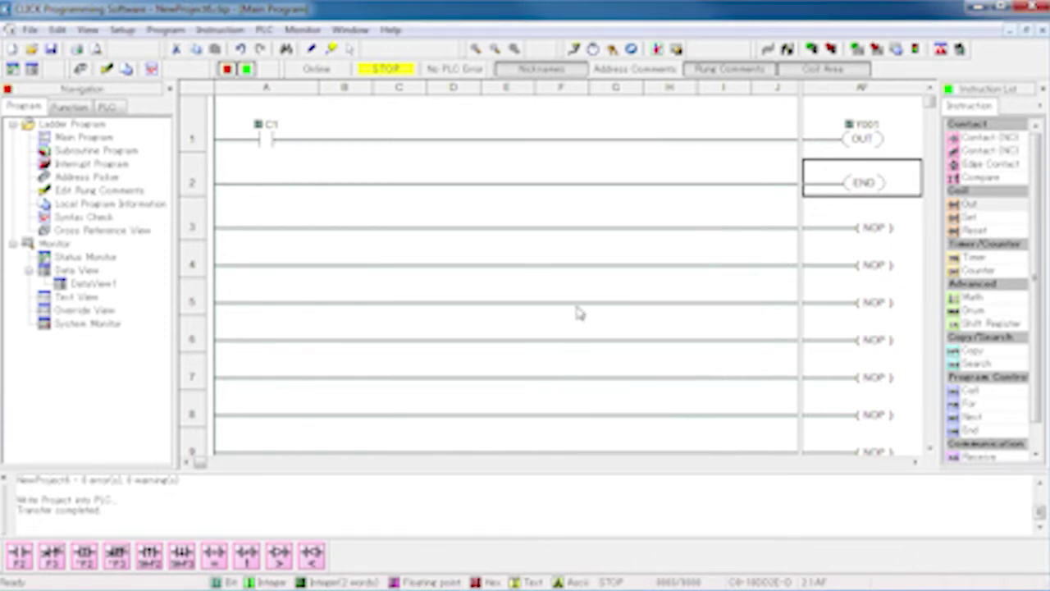
Write the project into the PLC, keeping the PLC's own port 1 network setup.
click(876, 50)
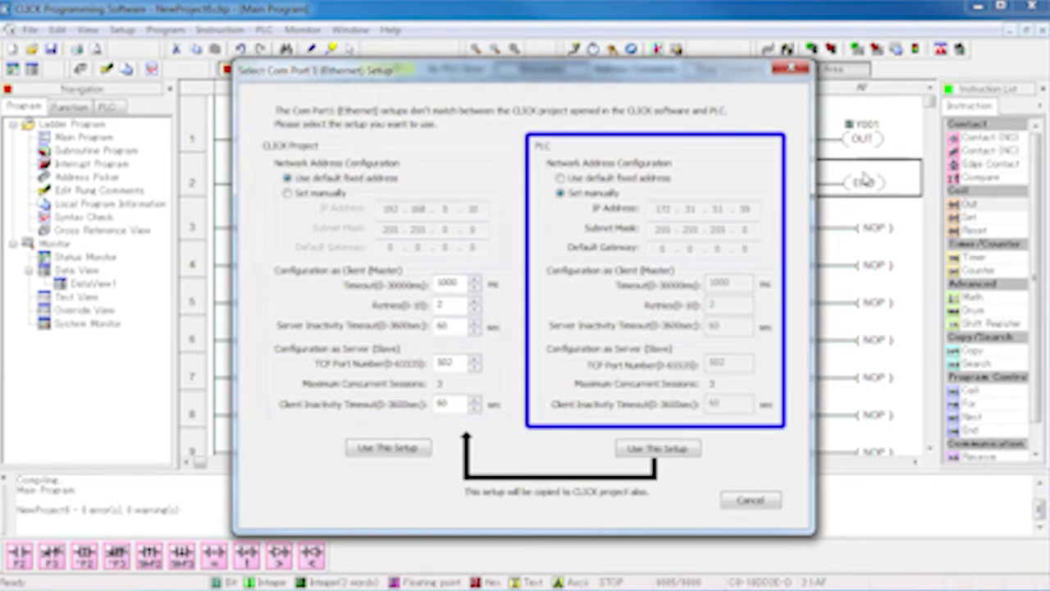
click(661, 449)
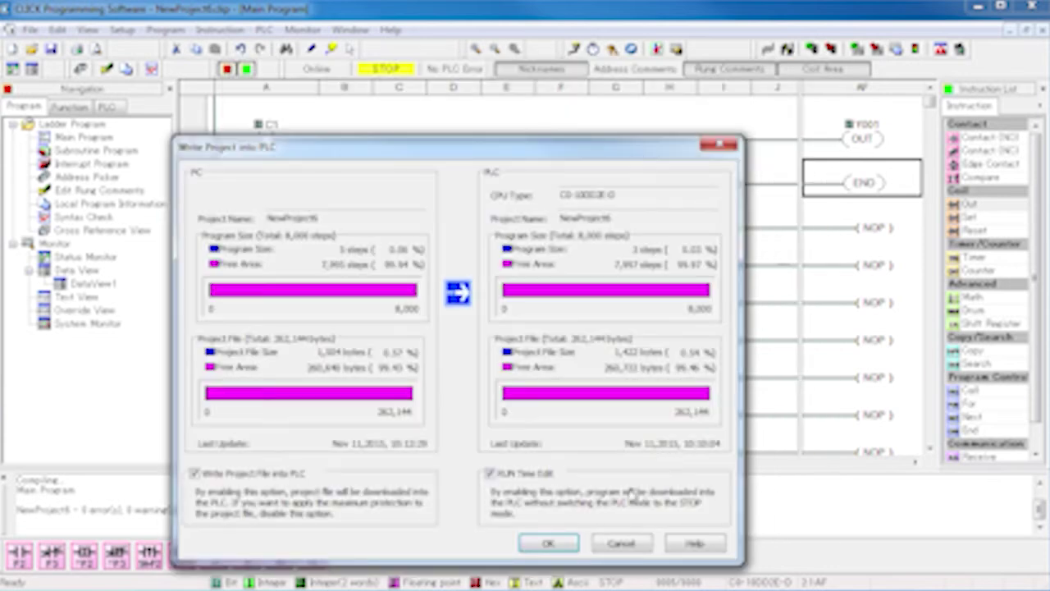
click(546, 543)
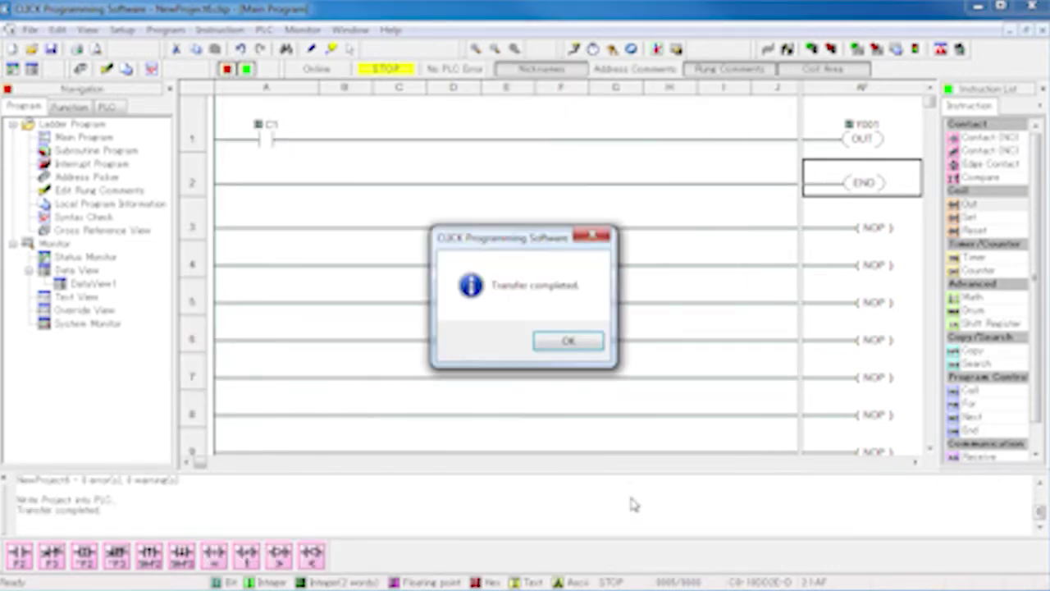
click(574, 341)
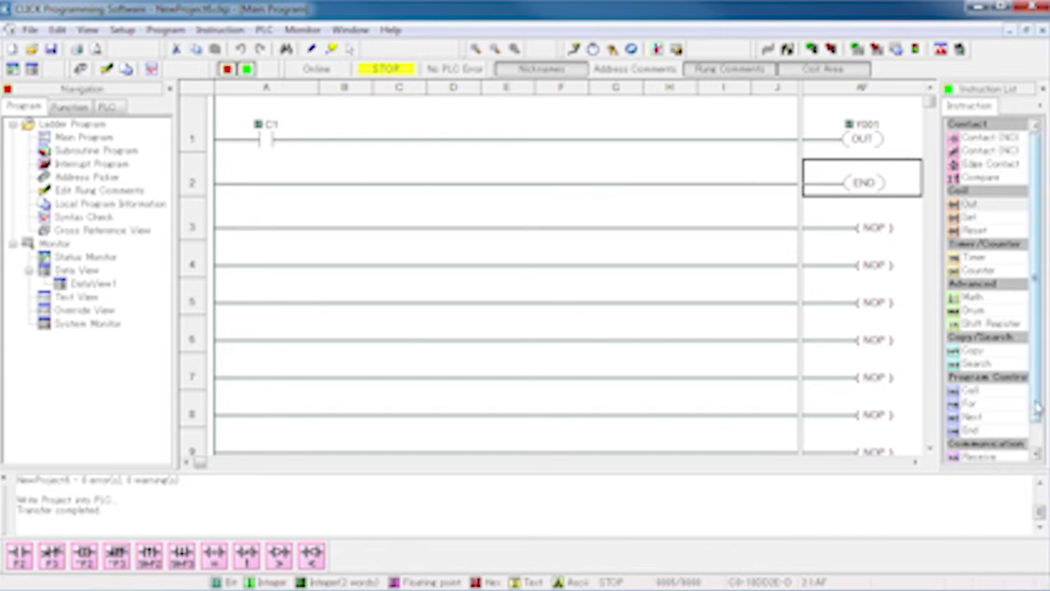
scroll(1036, 408, down, 1)
double_click(976, 430)
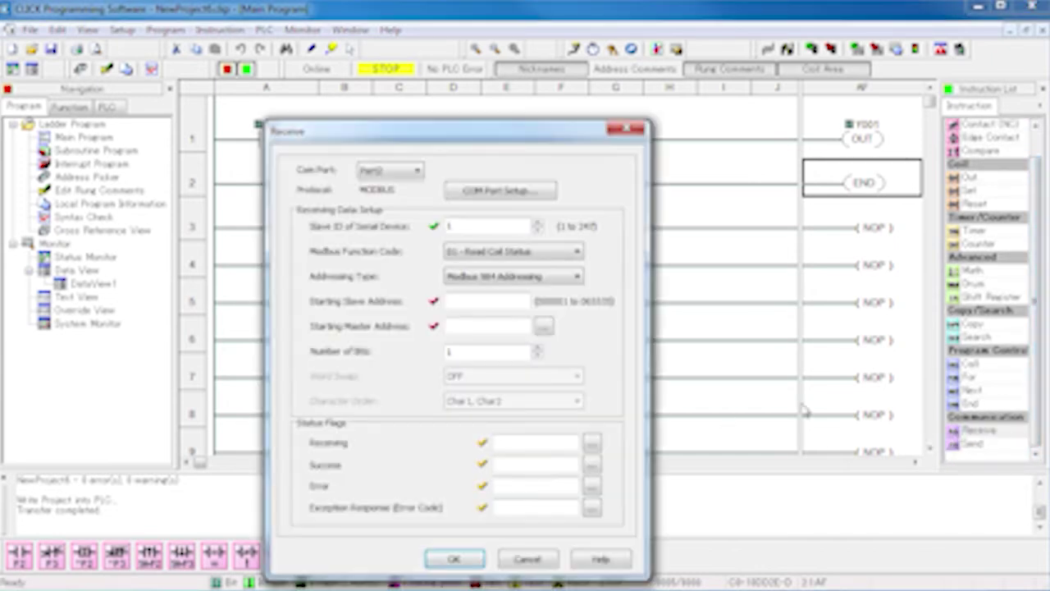
click(416, 171)
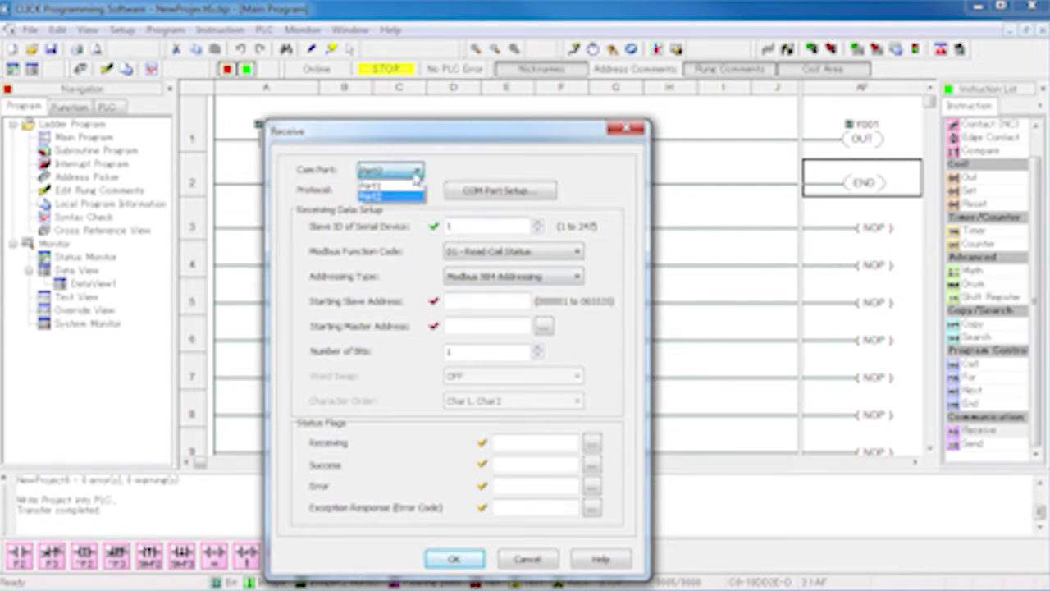
click(403, 186)
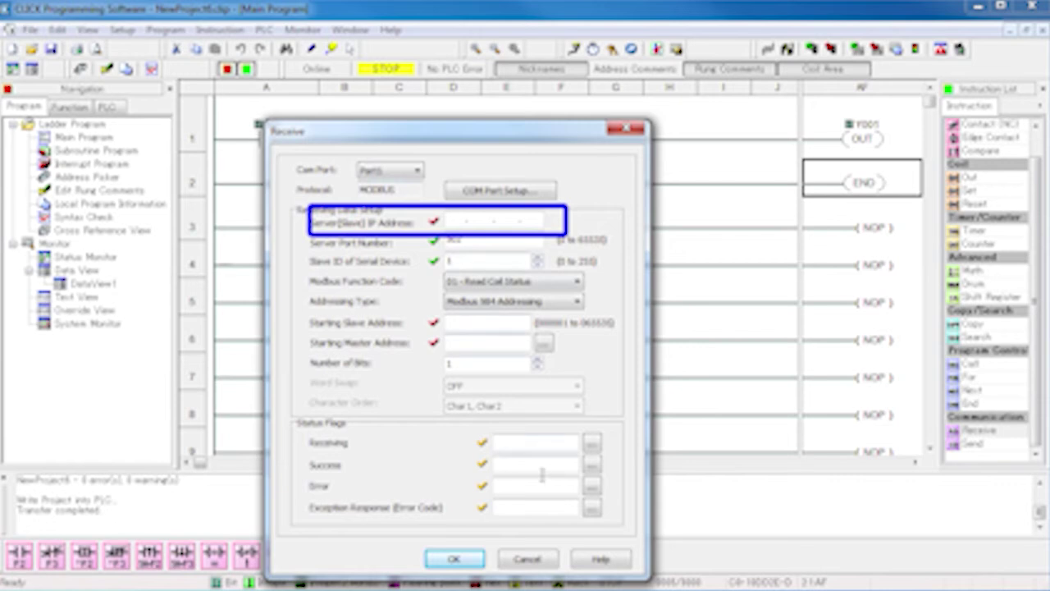
click(542, 561)
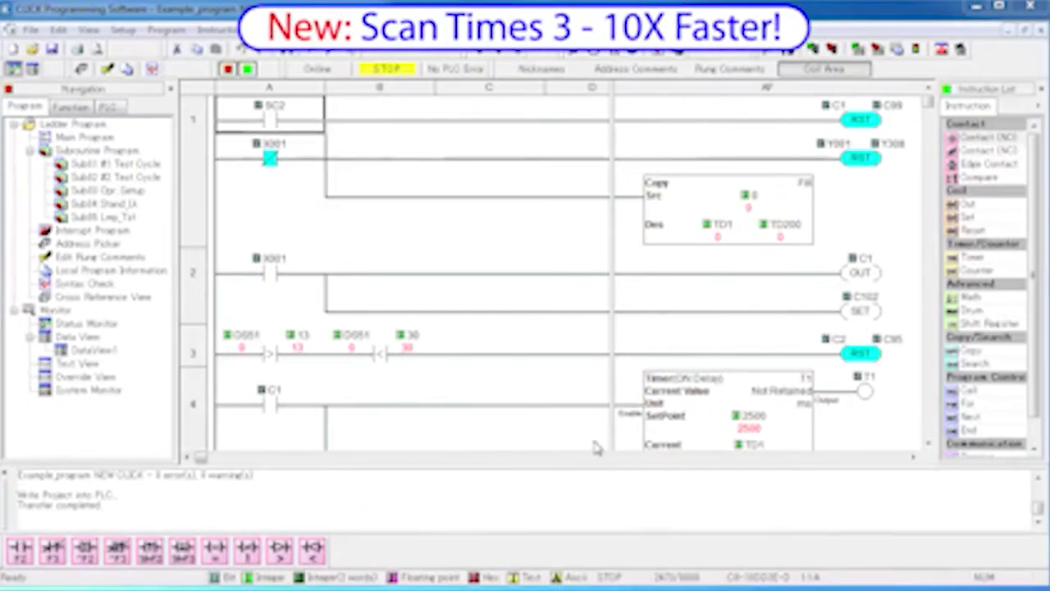
Put the PLC into RUN mode and open Online Project Information, moving it aside.
click(385, 71)
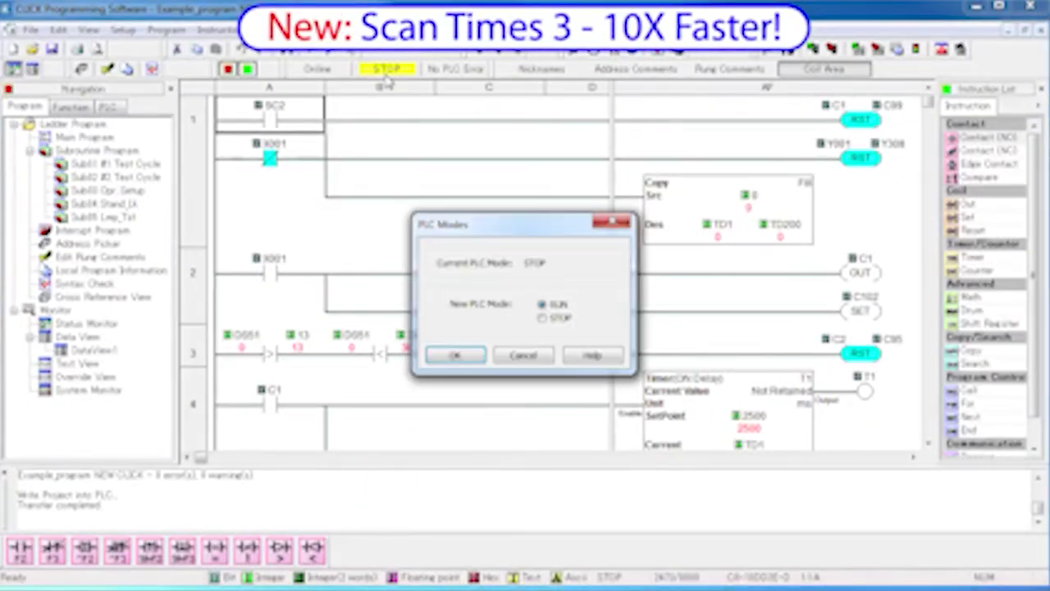
click(459, 354)
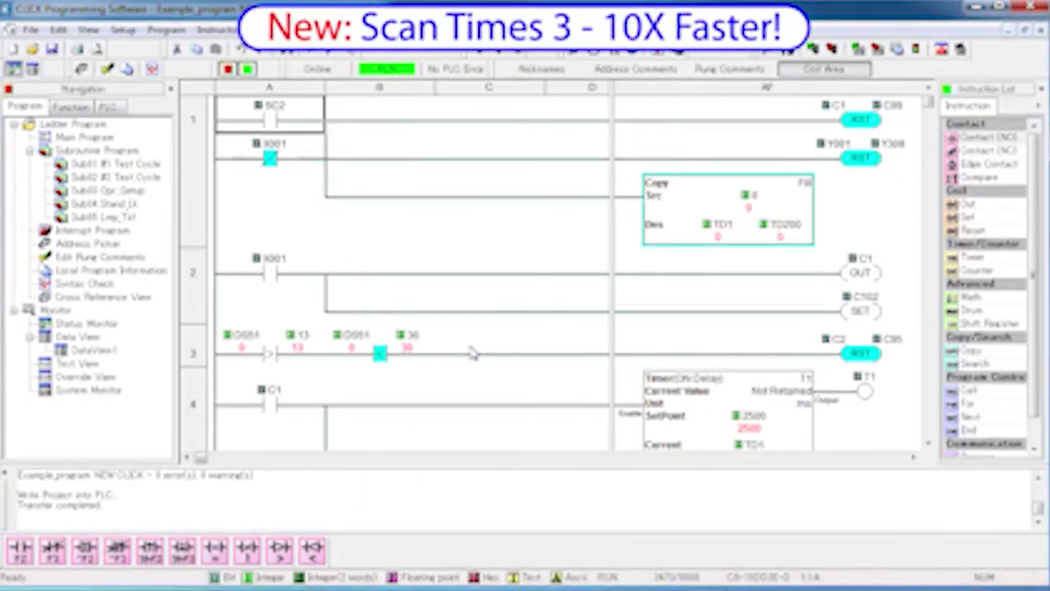
click(895, 50)
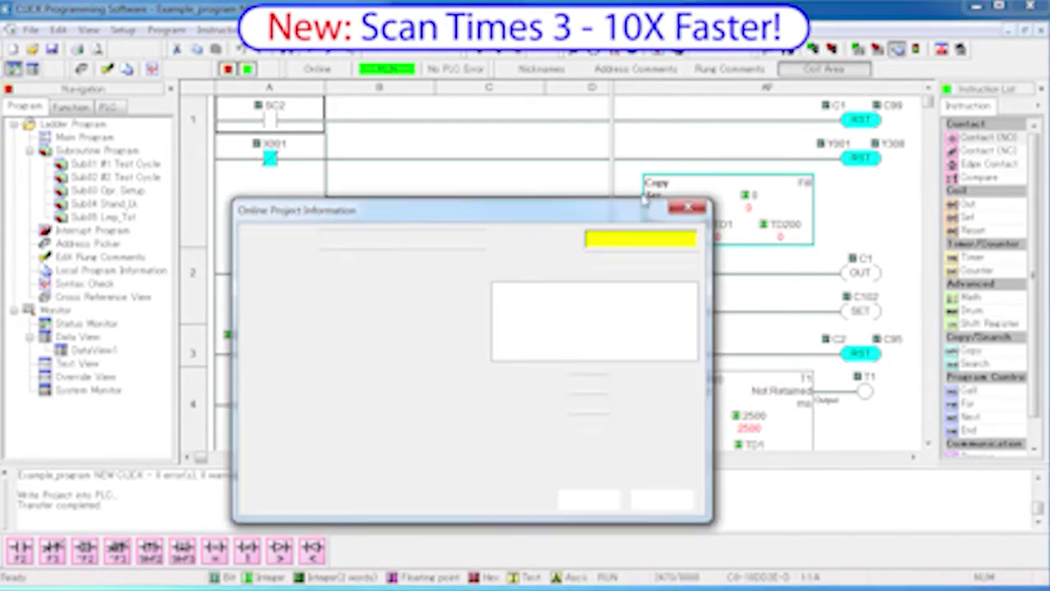
drag(596, 203, 367, 145)
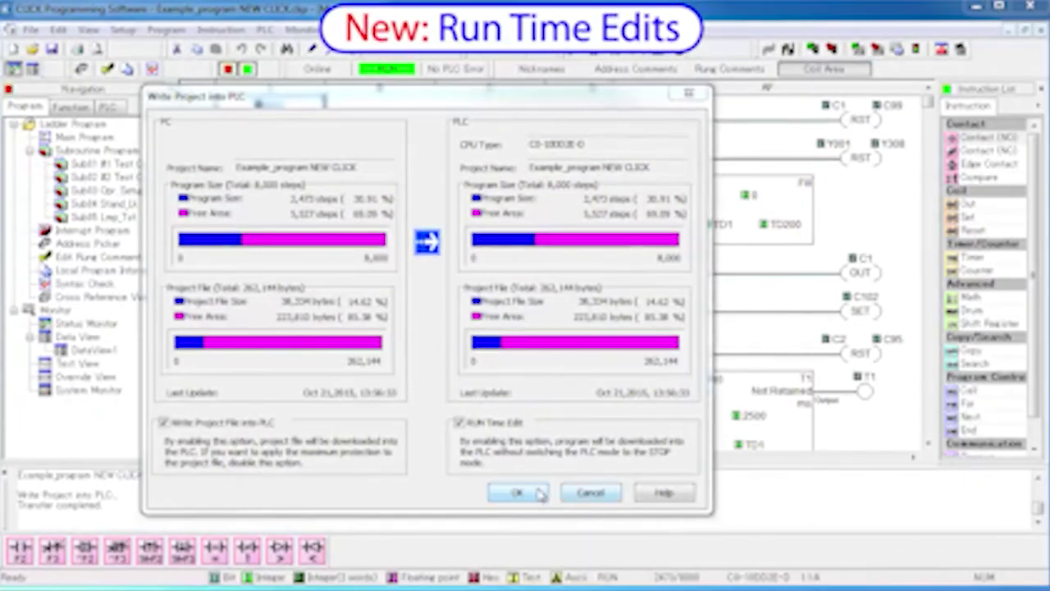
Write the project with RUN Time Edit, then write Example_program OLD CLICK, stopping the PLC.
click(539, 492)
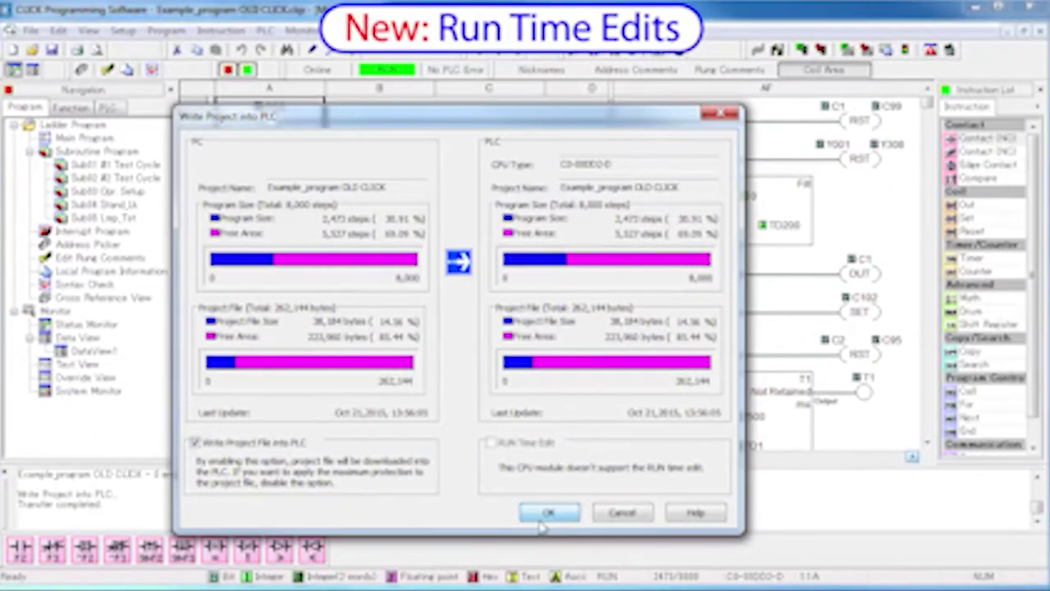
click(547, 516)
click(462, 364)
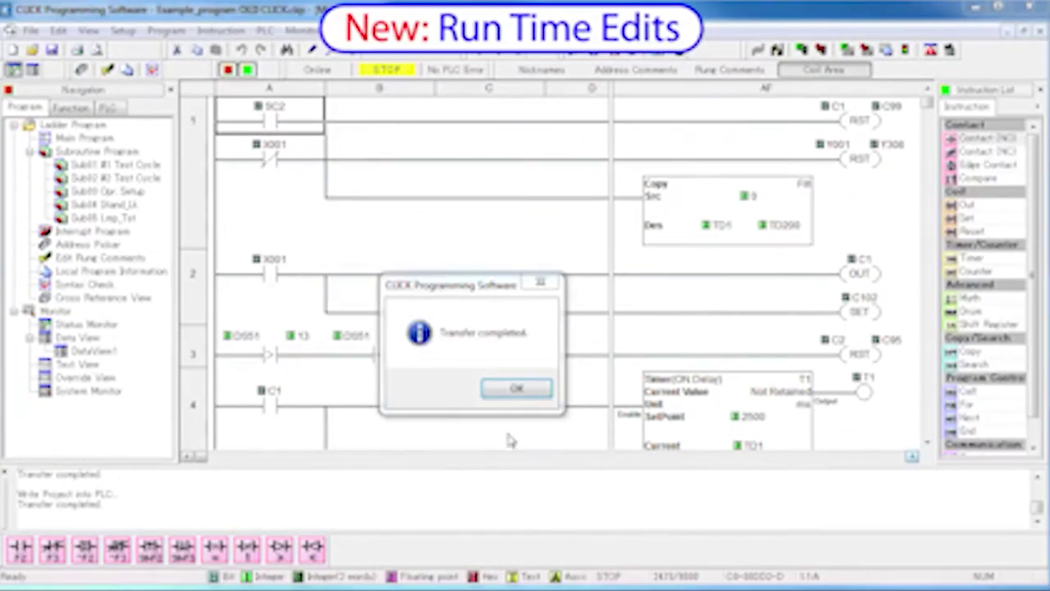
click(523, 389)
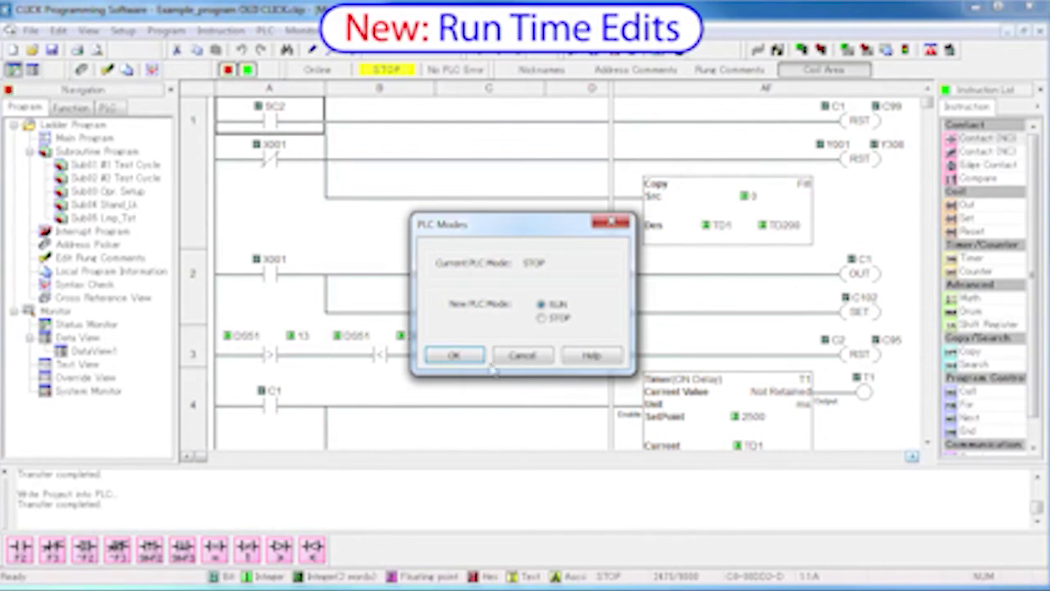